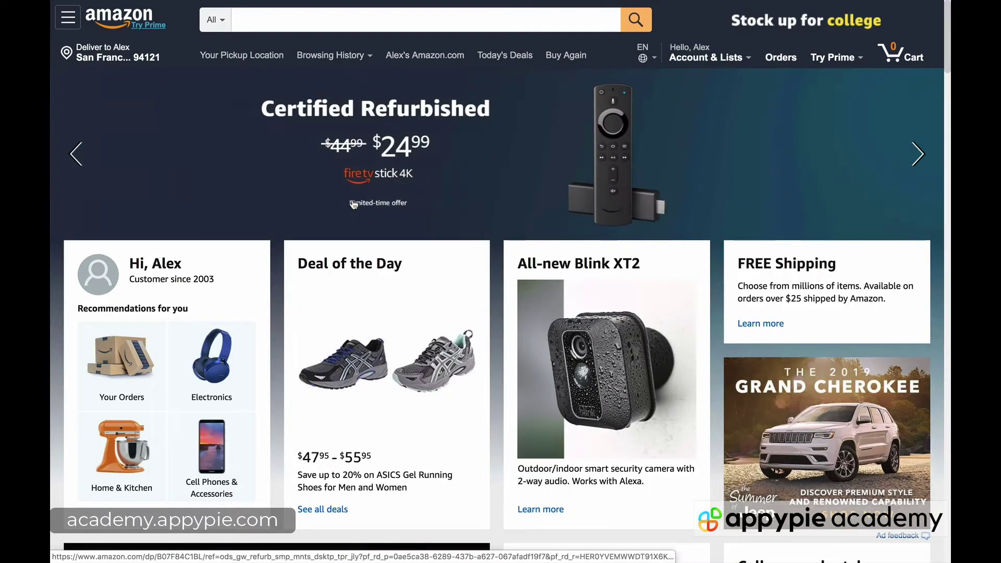
Search the Amazon home page for "affi" and open the Become an Affiliate link in the footer.
scroll(363, 241, "down", 2)
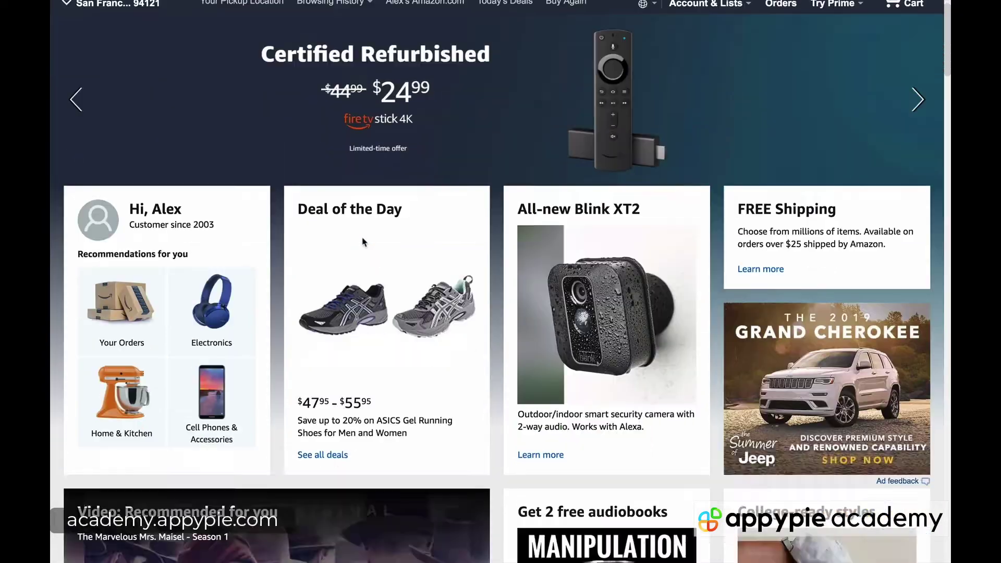
scroll(364, 242, "down", 20)
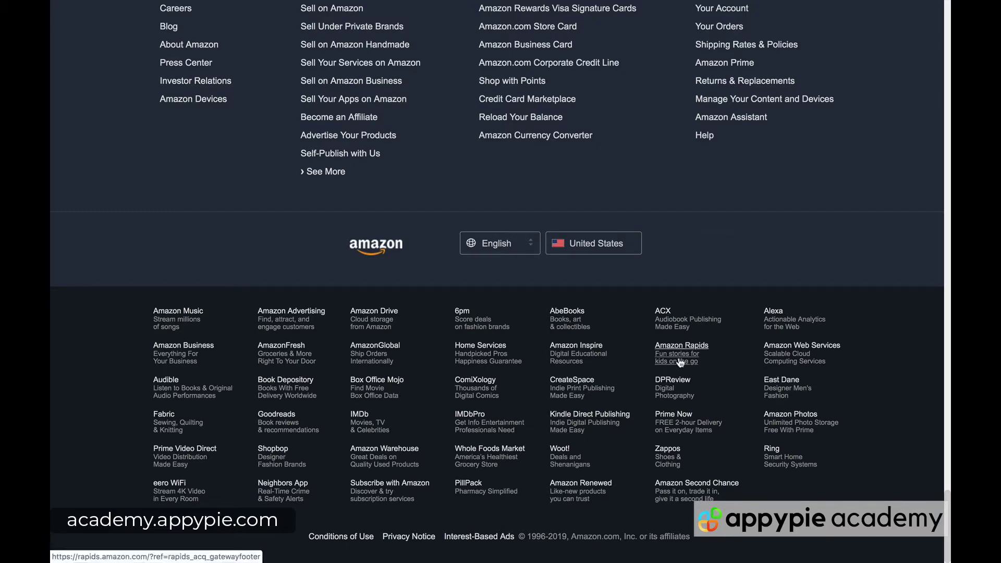
key("ctrl+f")
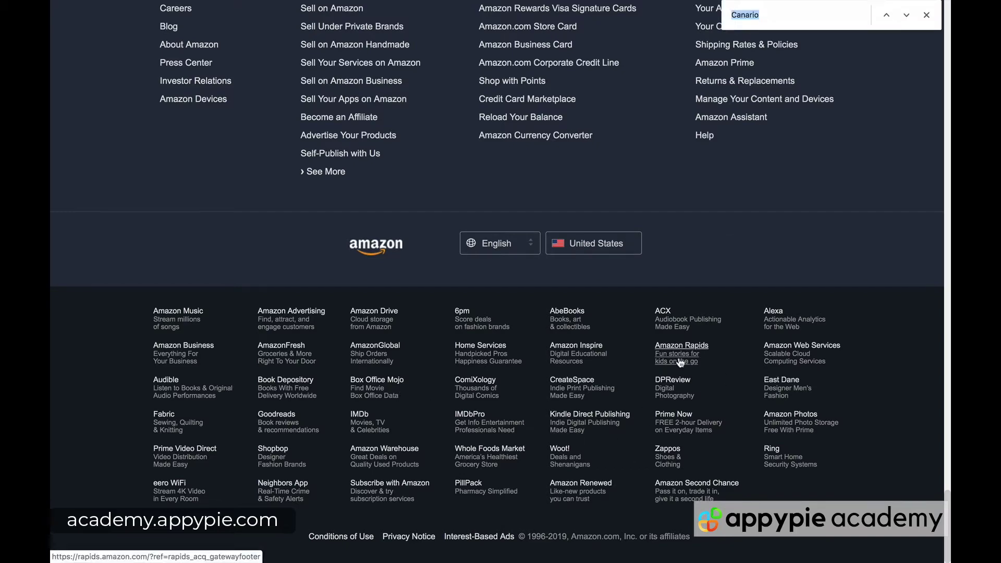
type("affi")
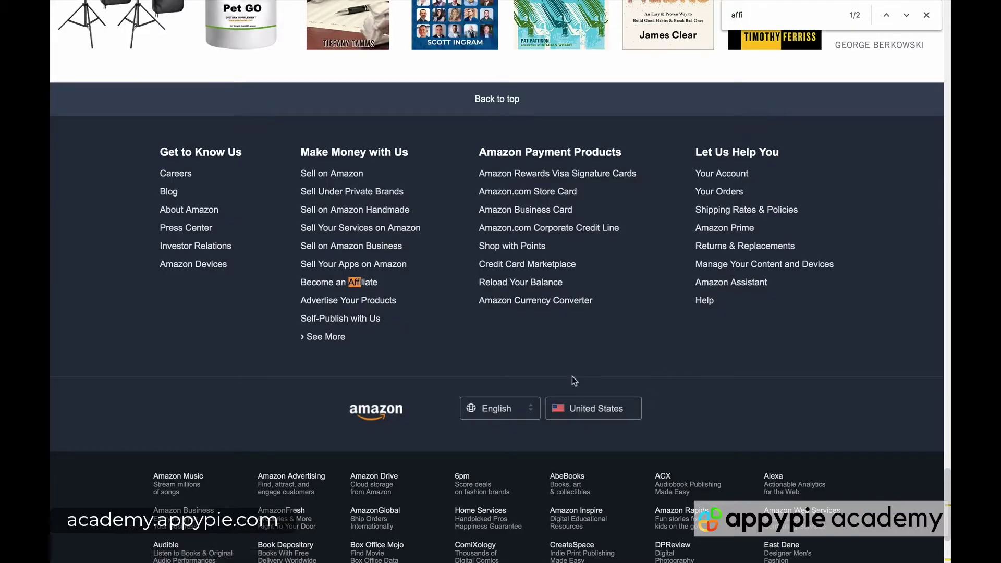
scroll(374, 384, "down", 3)
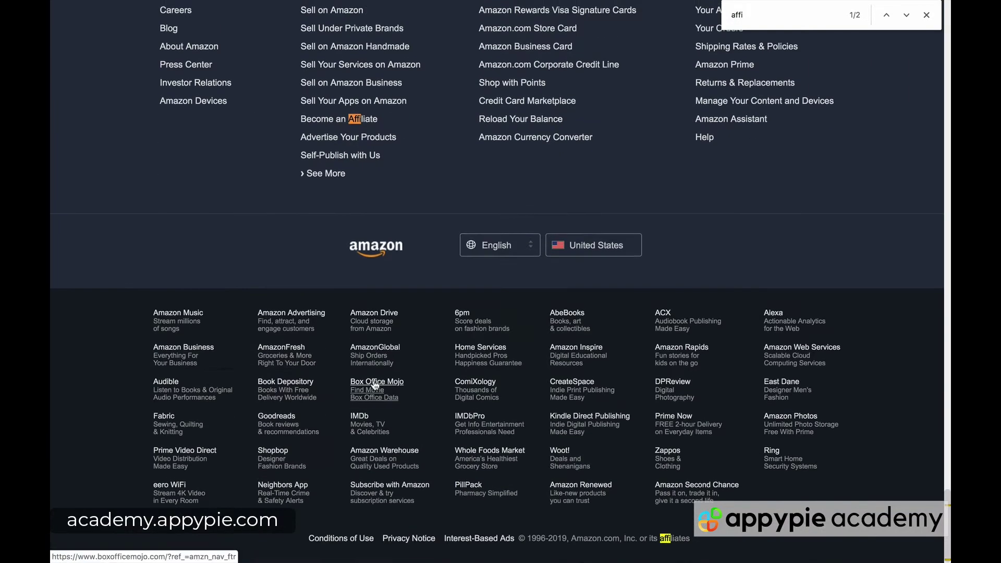
scroll(359, 364, "up", 4)
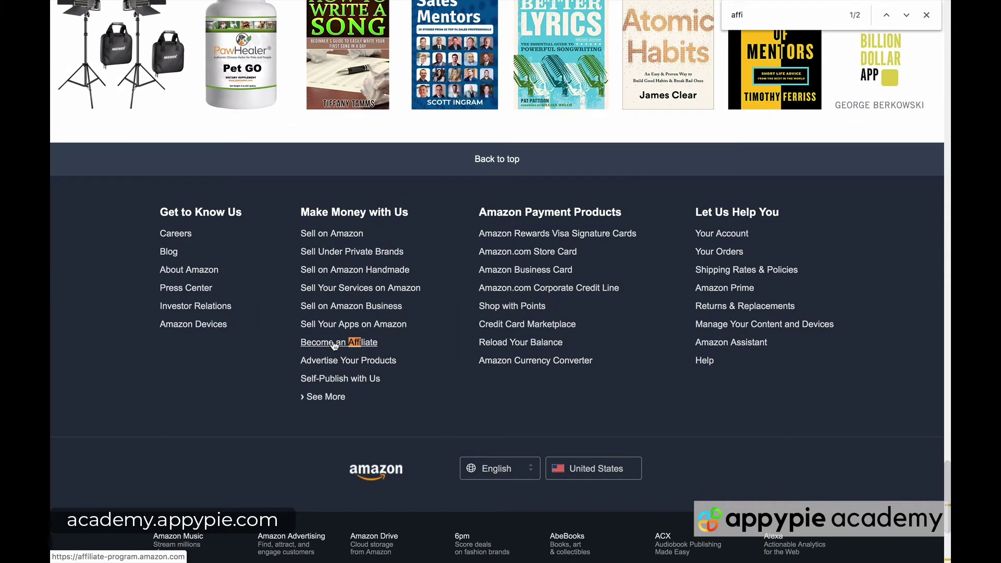
left_click(334, 344)
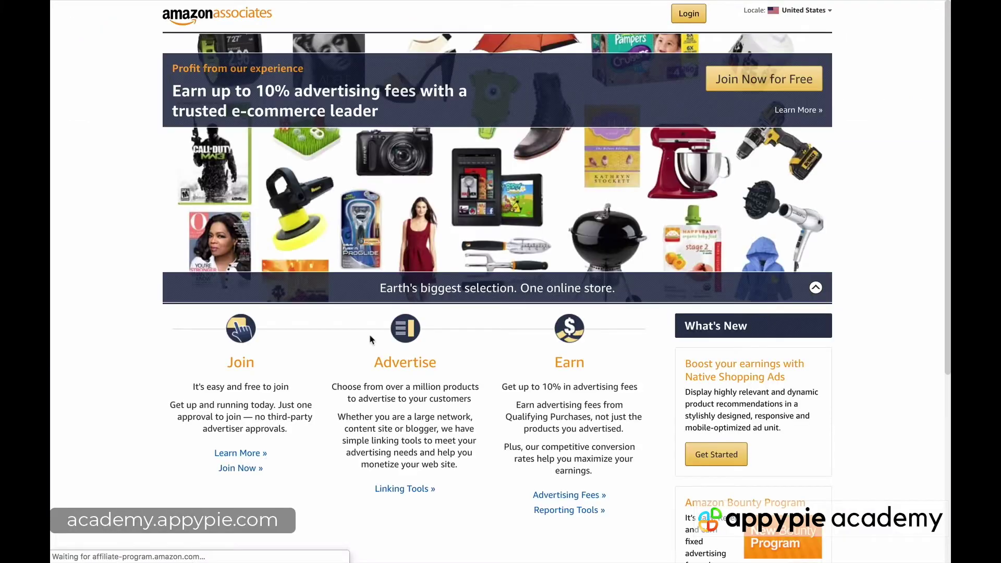
Open the Learn More page about joining the Amazon Associates program.
scroll(296, 357, "down", 4)
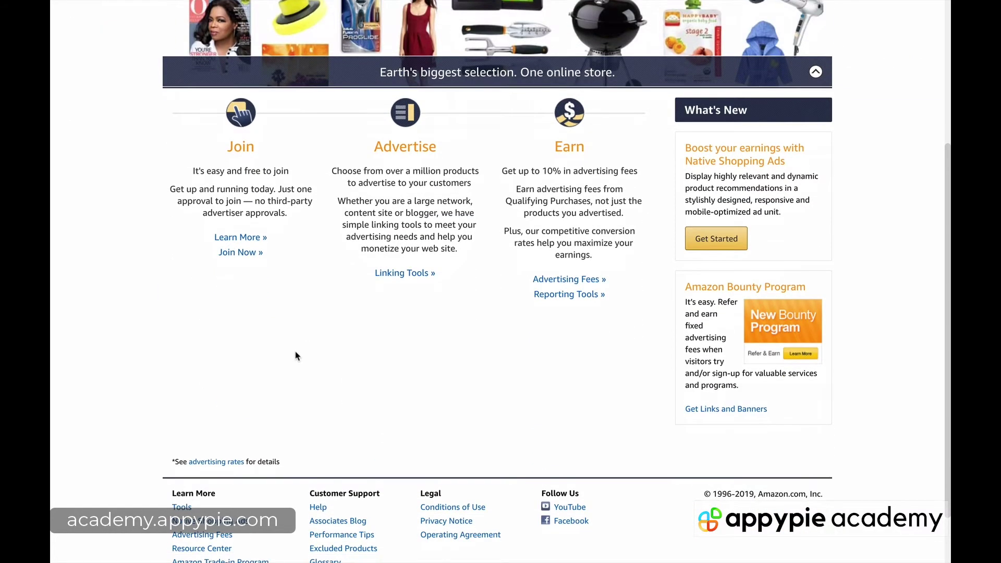
scroll(296, 356, "up", 1)
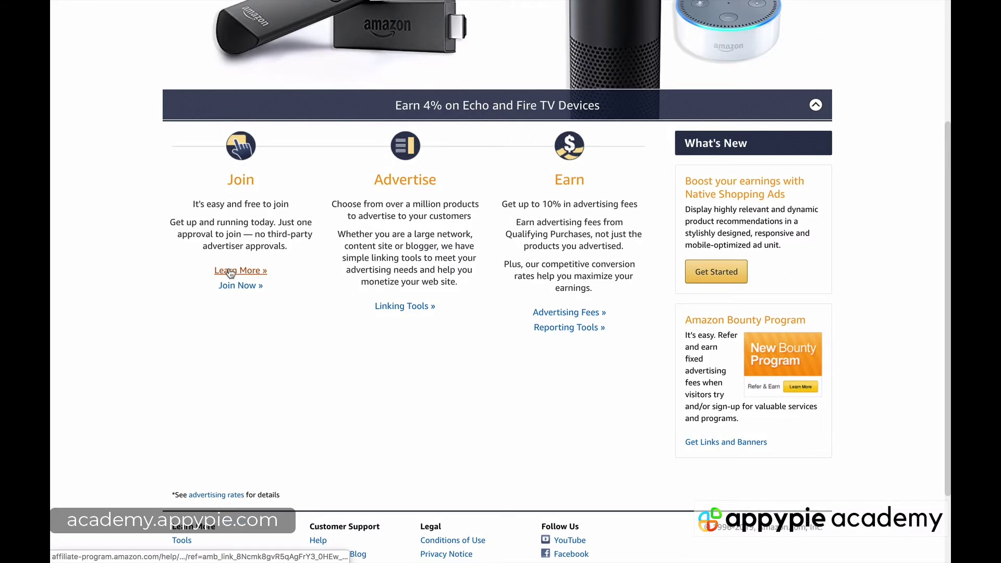
left_click(230, 271)
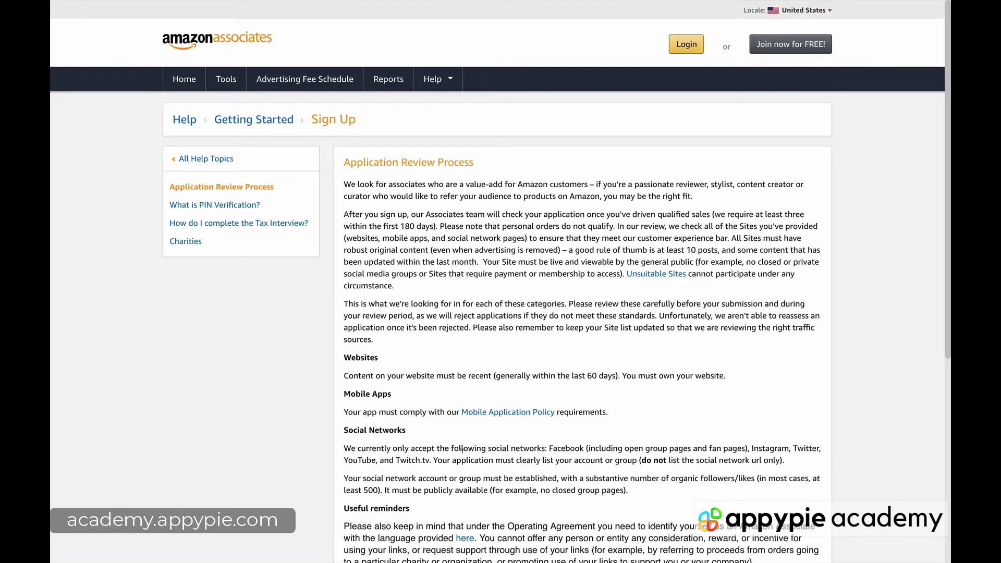
Enlarge the help page to 125% and read the Application Review Process requirements for websites, mobile apps and social networks.
key("ctrl+plus")
key("ctrl+plus")
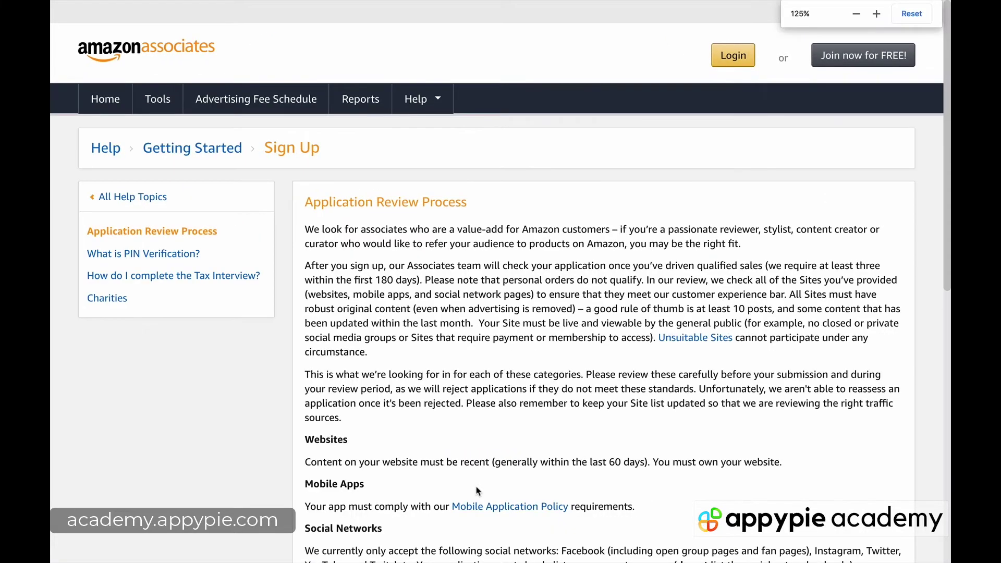
scroll(478, 490, "down", 2)
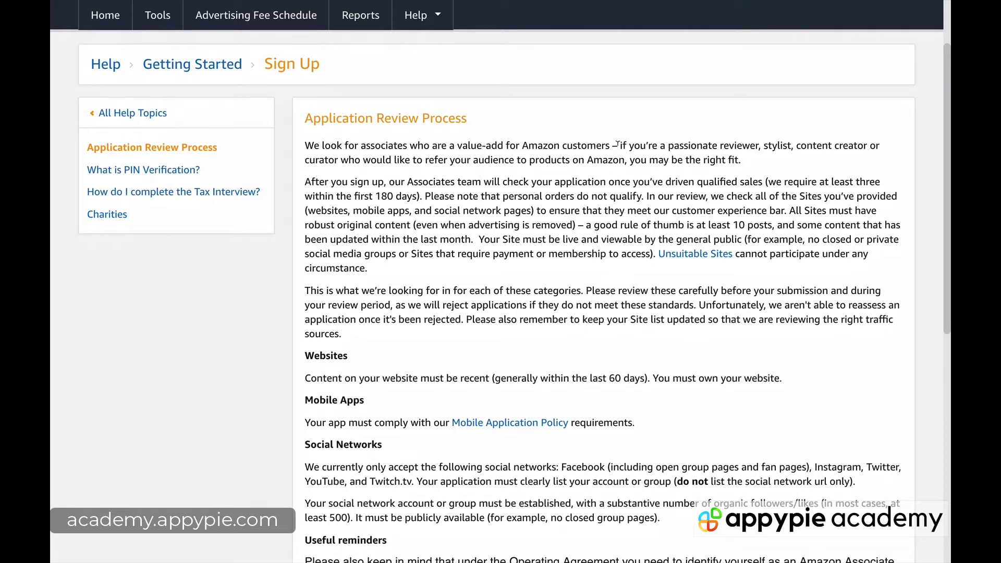
left_click_drag(617, 143, 822, 146)
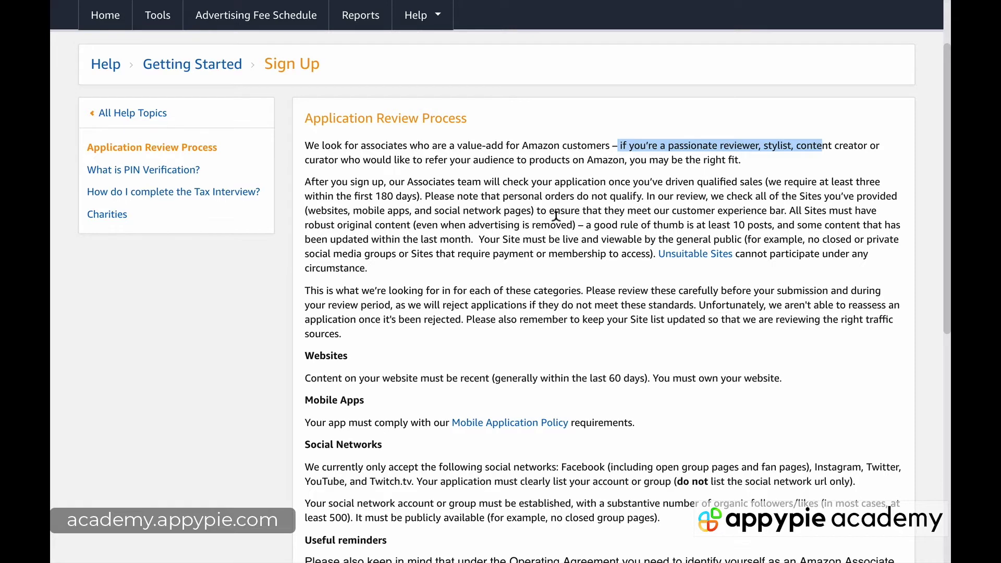
scroll(491, 319, "down", 2)
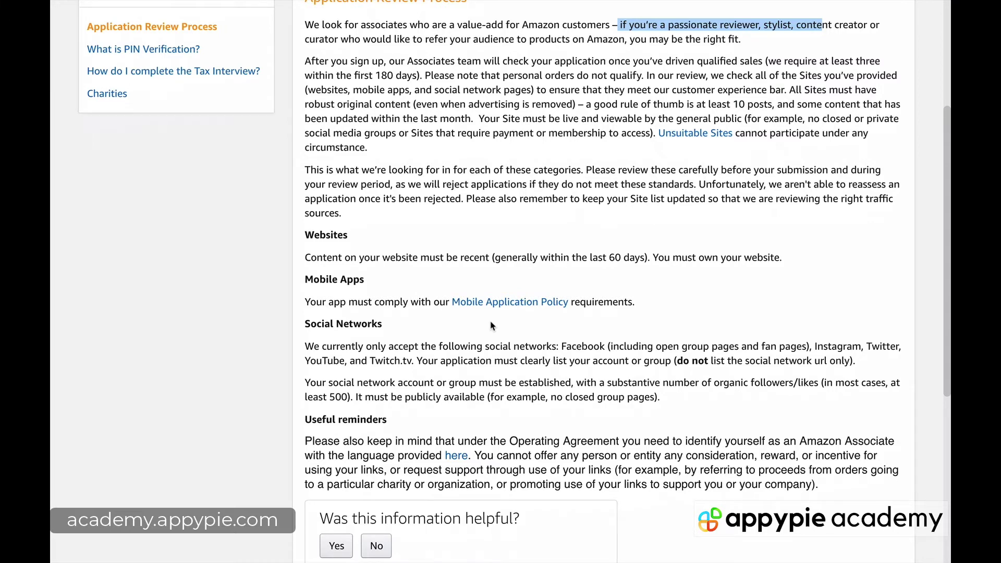
scroll(492, 326, "down", 3)
scroll(490, 318, "up", 5)
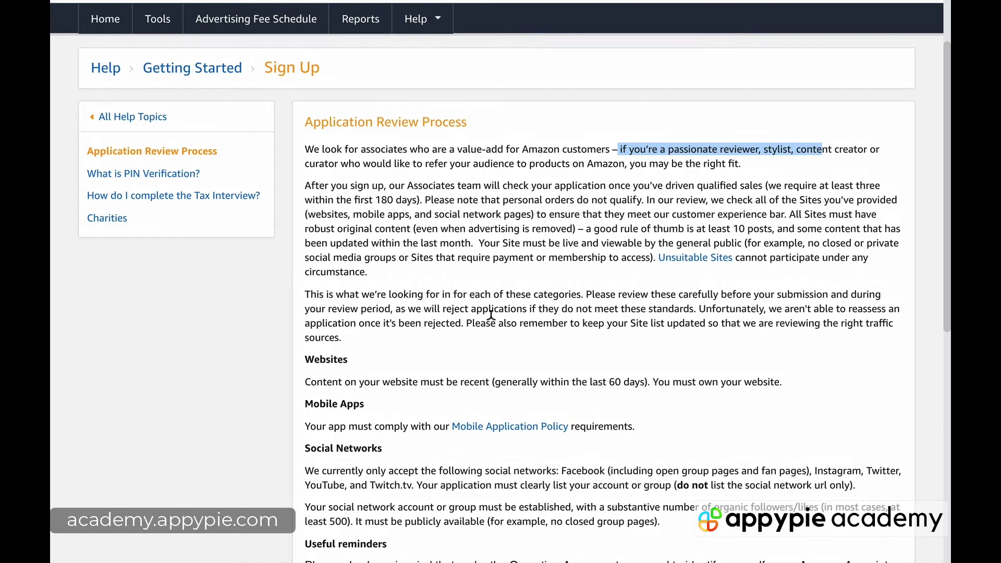
Return to the Amazon Associates overview page and start the sign-up with Join Now.
key("alt+Left")
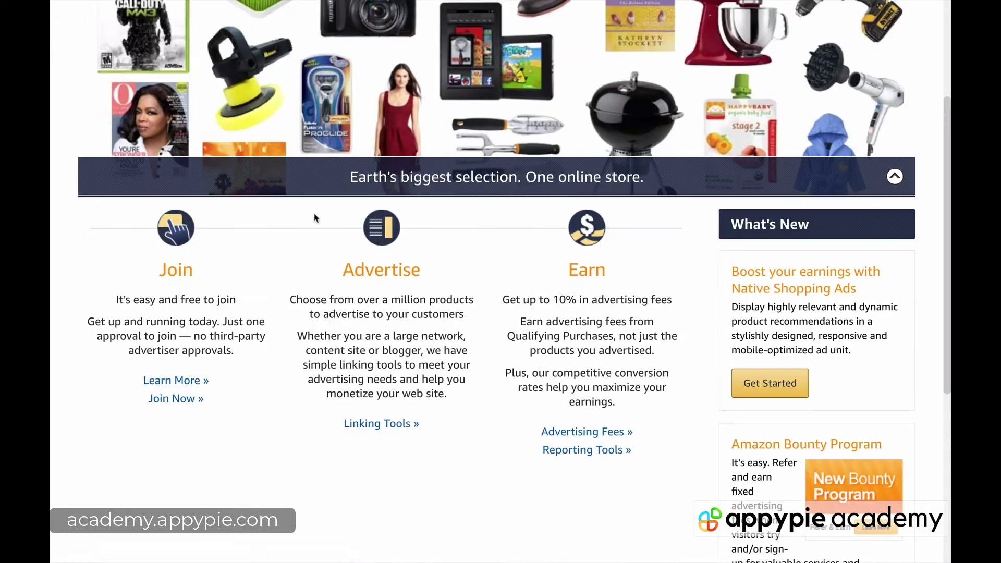
left_click(176, 399)
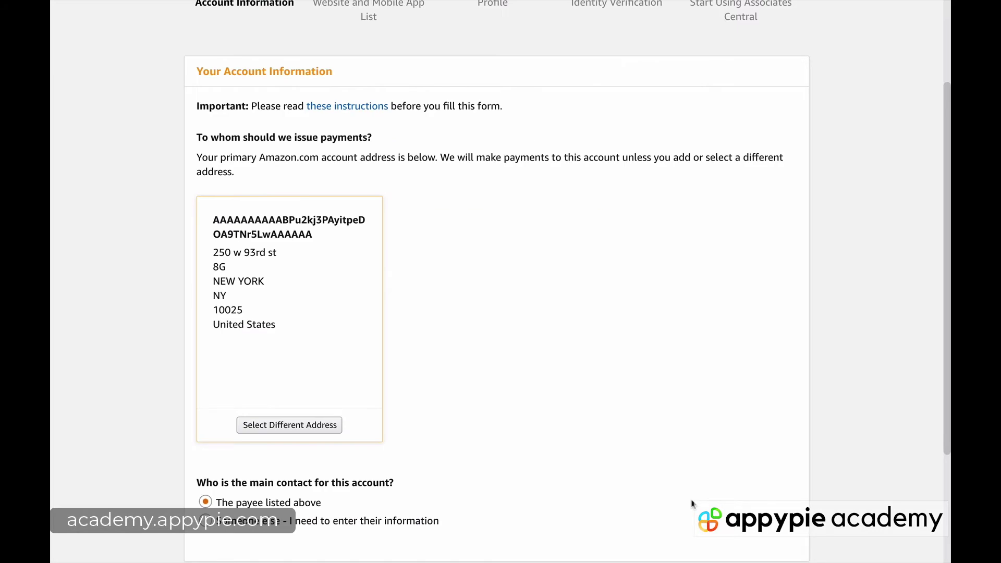
Submit the account information with the listed payee as main contact and review the payee address form.
scroll(592, 375, "down", 2)
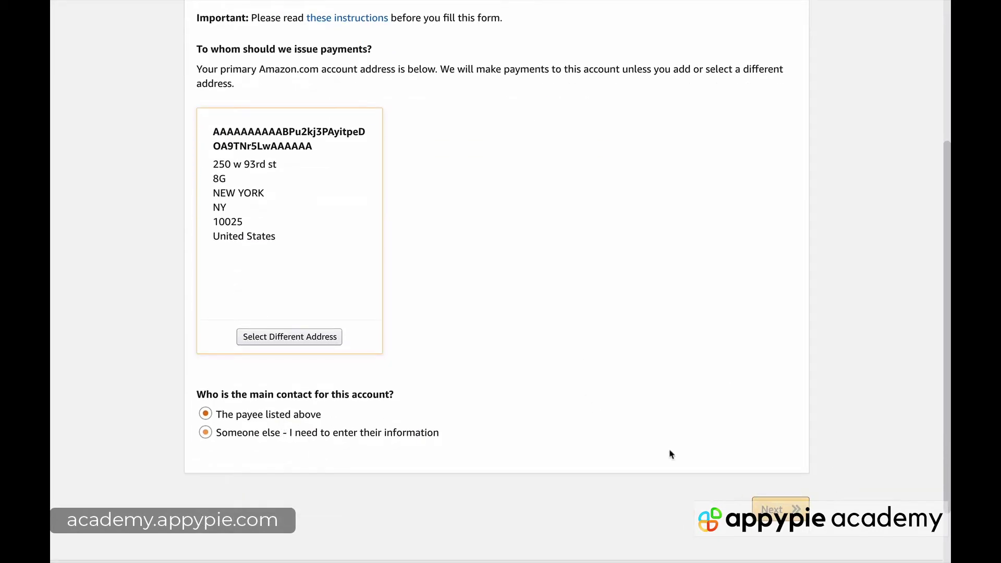
left_click(789, 508)
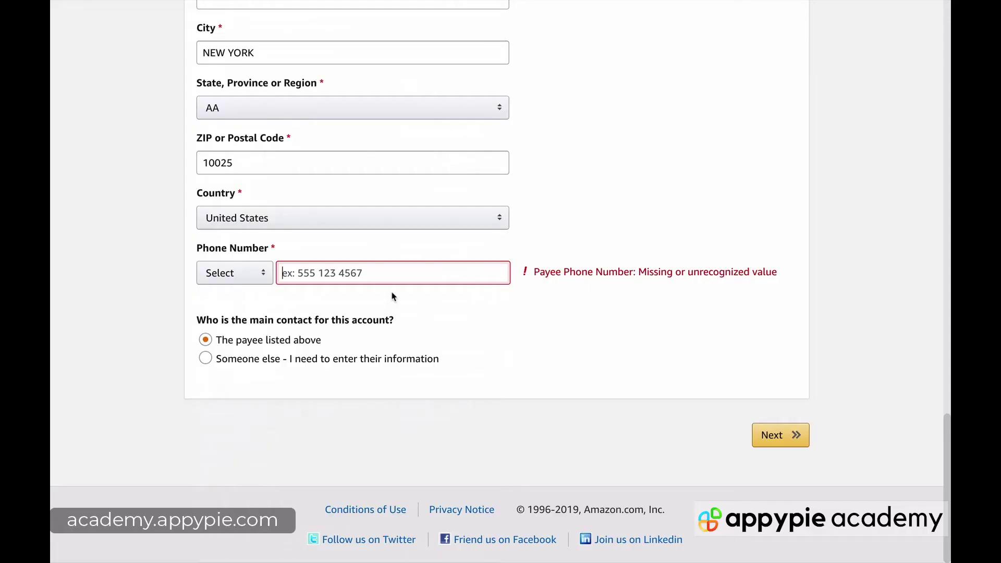
scroll(392, 297, "up", 12)
scroll(392, 295, "down", 5)
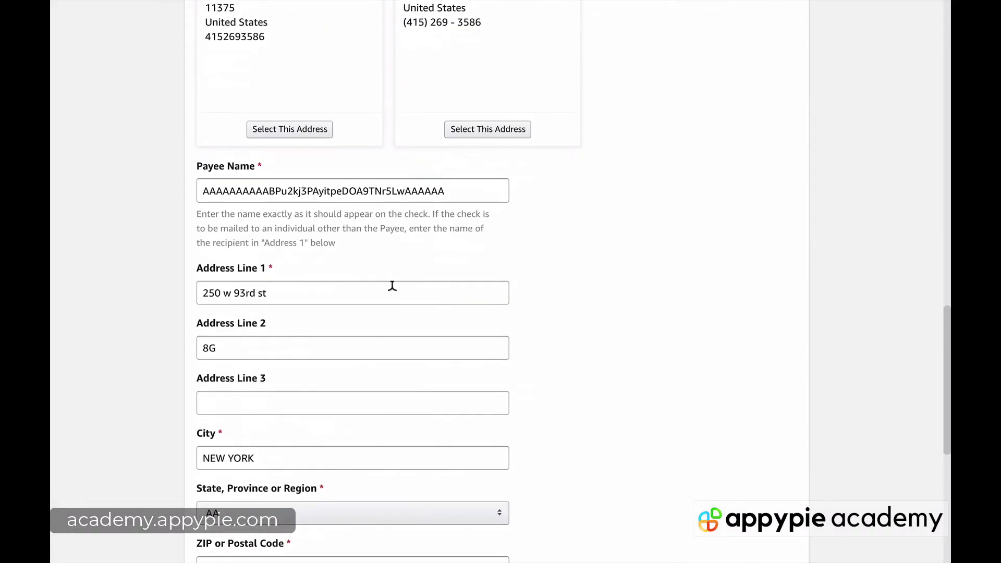
scroll(392, 287, "down", 7)
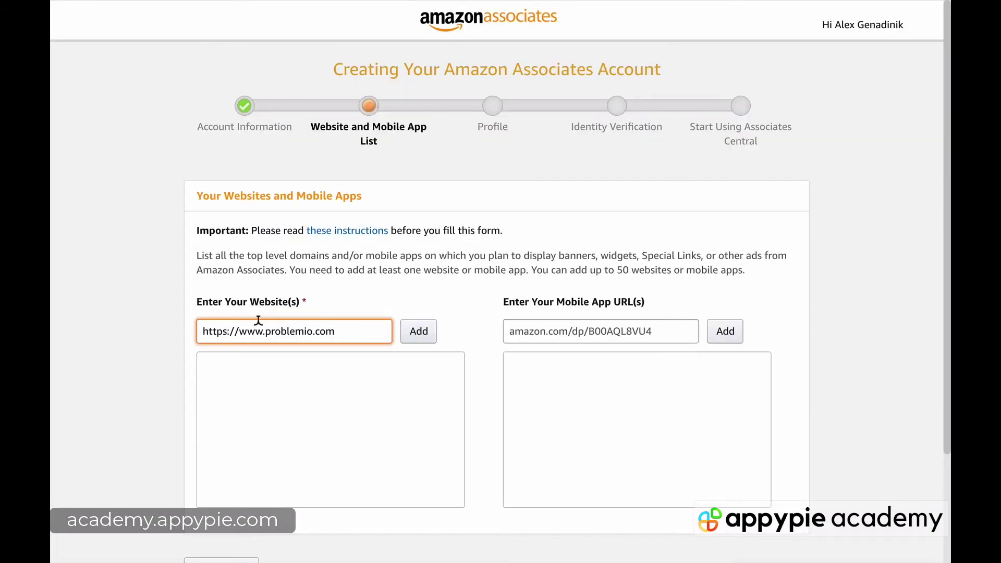
Add problemio.com and the YouTube channel to the website list, and declare that none are directed at children under 13.
left_click(418, 334)
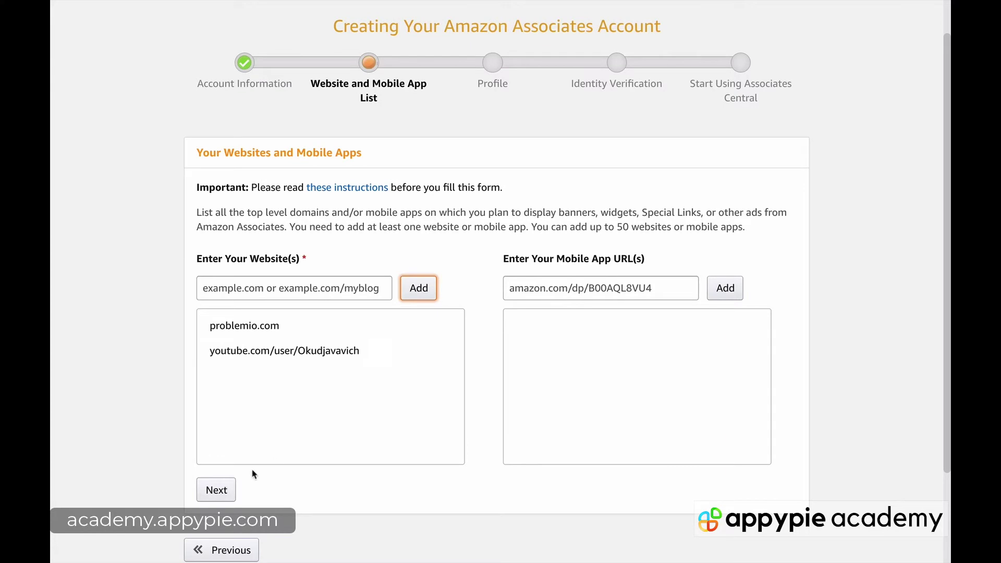
left_click(215, 491)
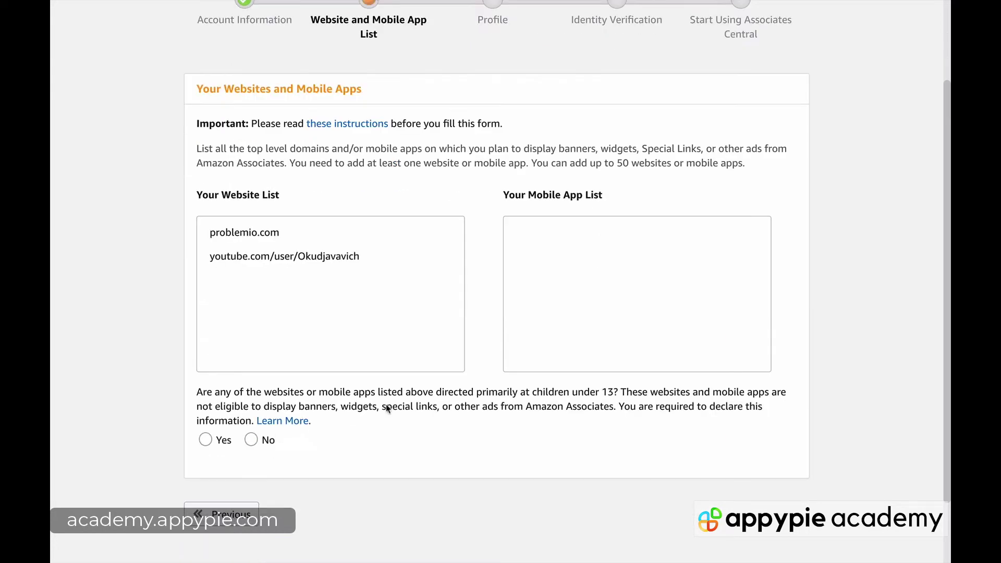
left_click_drag(536, 392, 602, 390)
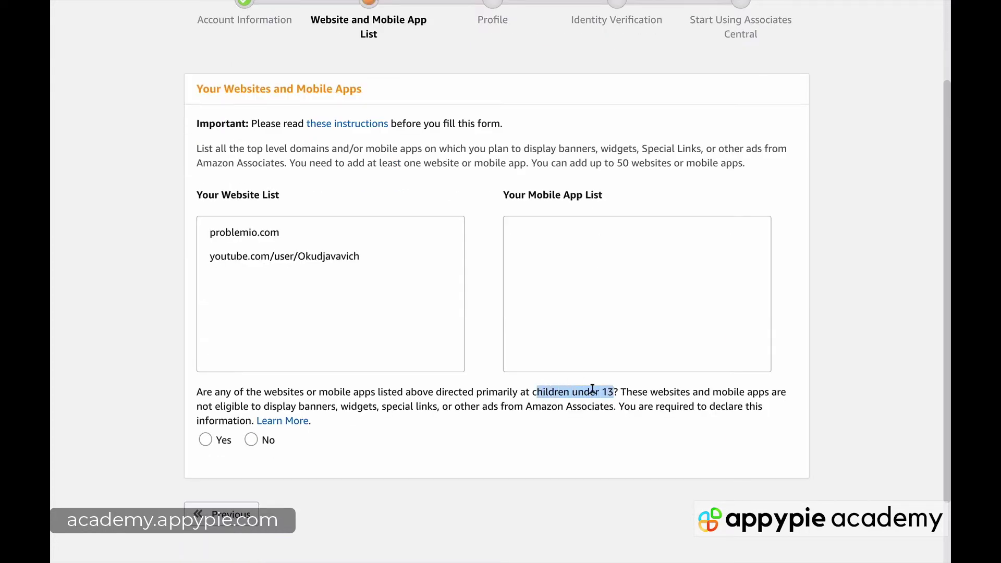
left_click(211, 439)
left_click(249, 442)
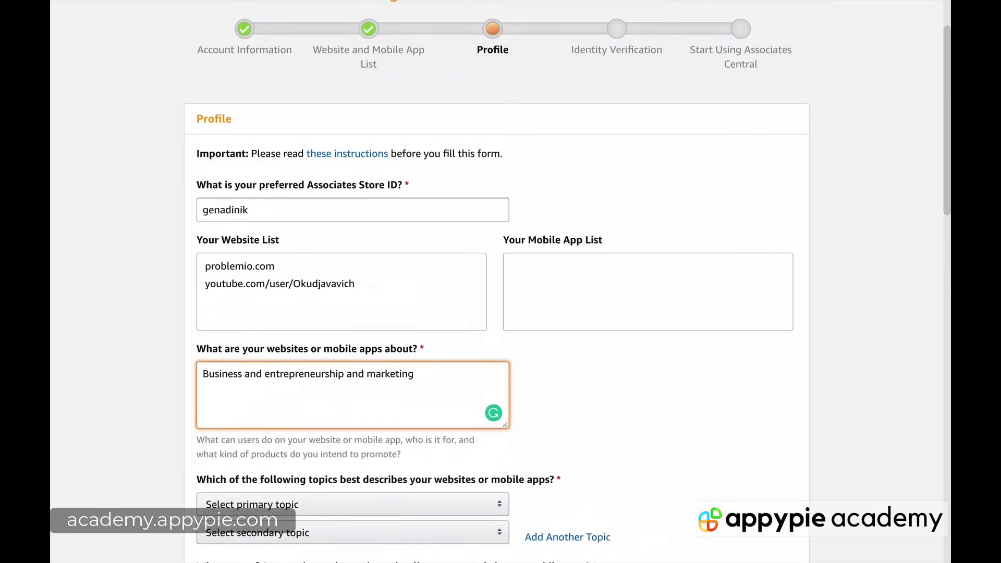
Set the profile's primary topic to Business/Industrial and the secondary topic to Books.
scroll(567, 281, "up", 1)
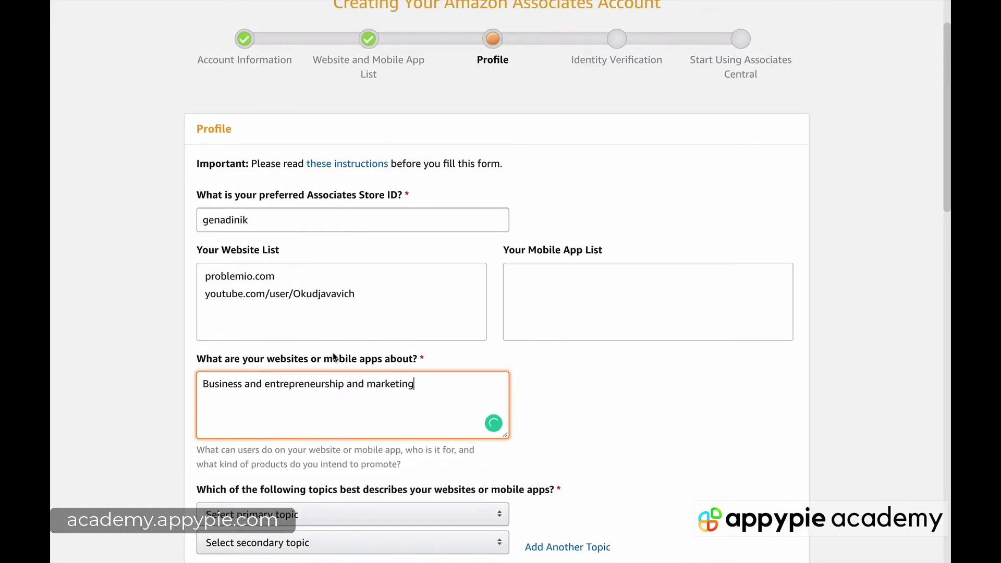
scroll(333, 350, "down", 1)
scroll(334, 365, "down", 3)
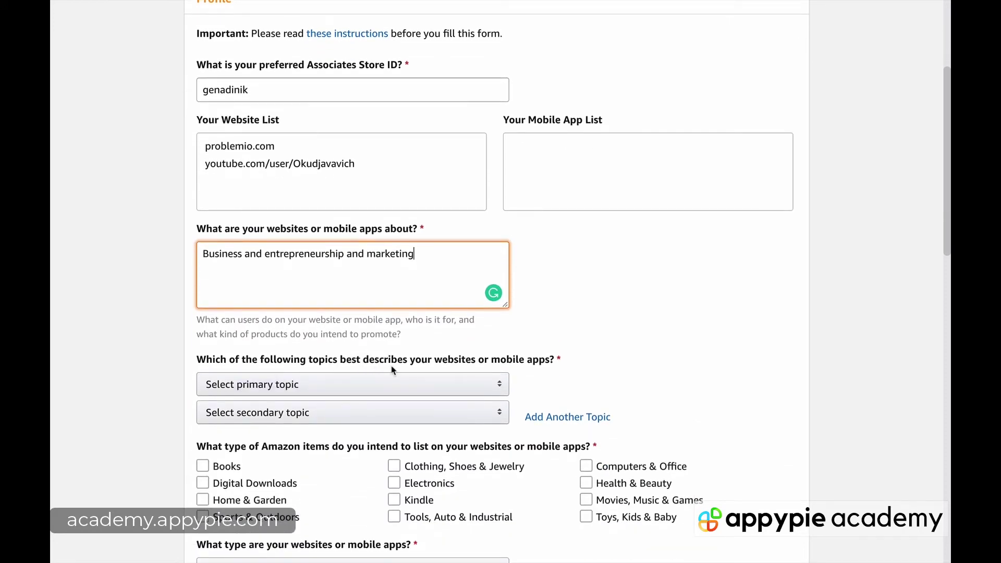
left_click(353, 388)
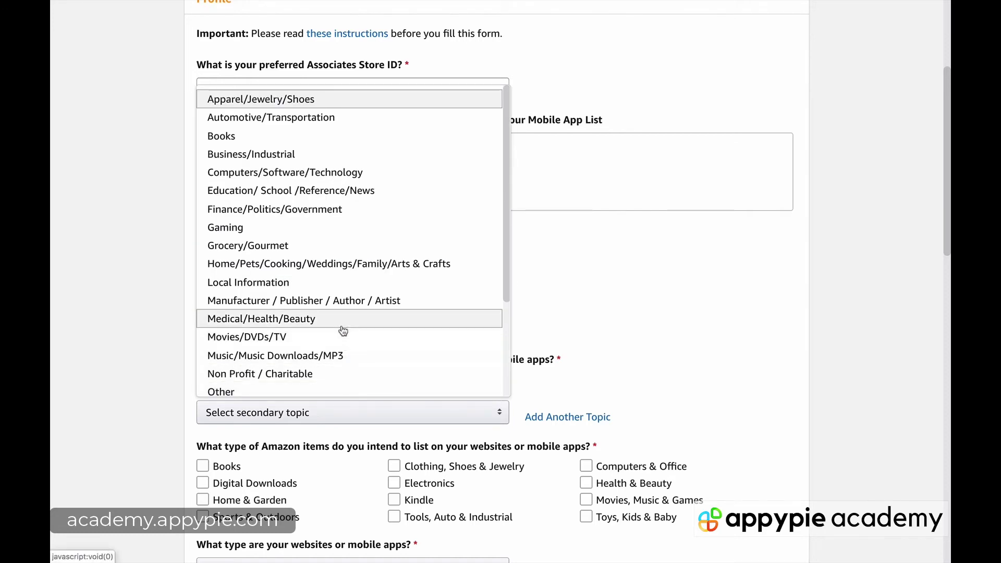
left_click(256, 157)
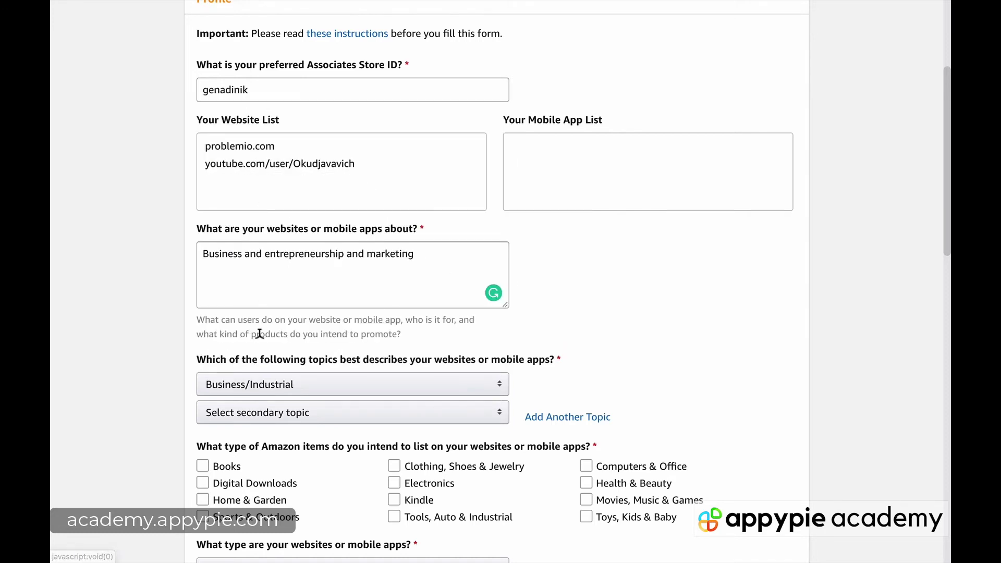
left_click(240, 405)
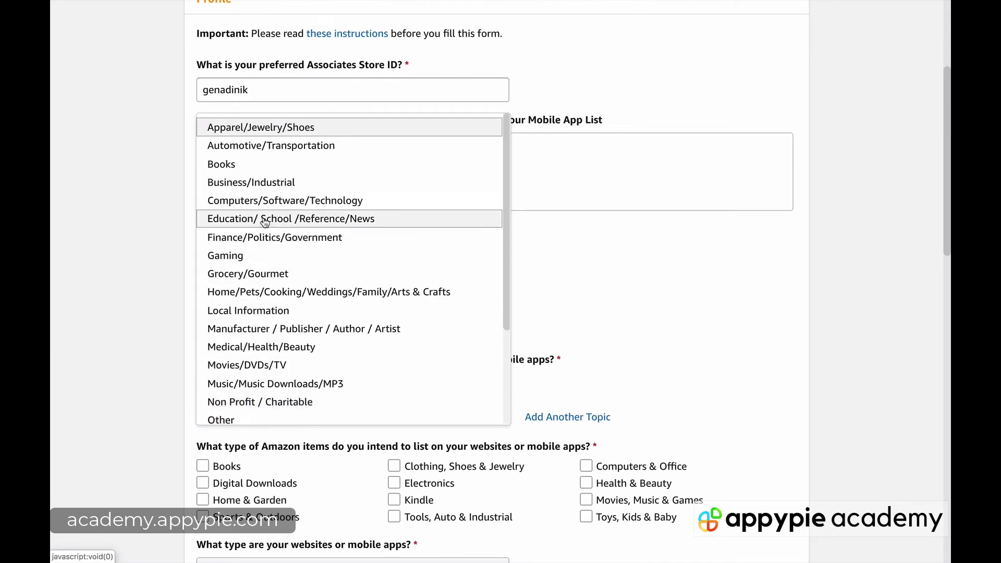
left_click(233, 160)
Choose Books as the only type of Amazon items to list on the websites.
scroll(243, 330, "down", 3)
left_click(203, 388)
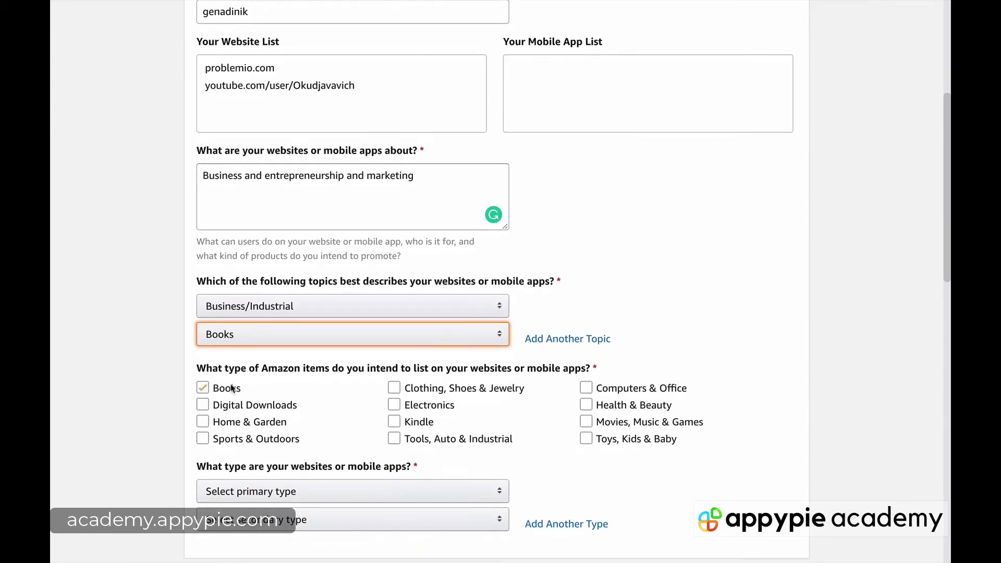
left_click(204, 389)
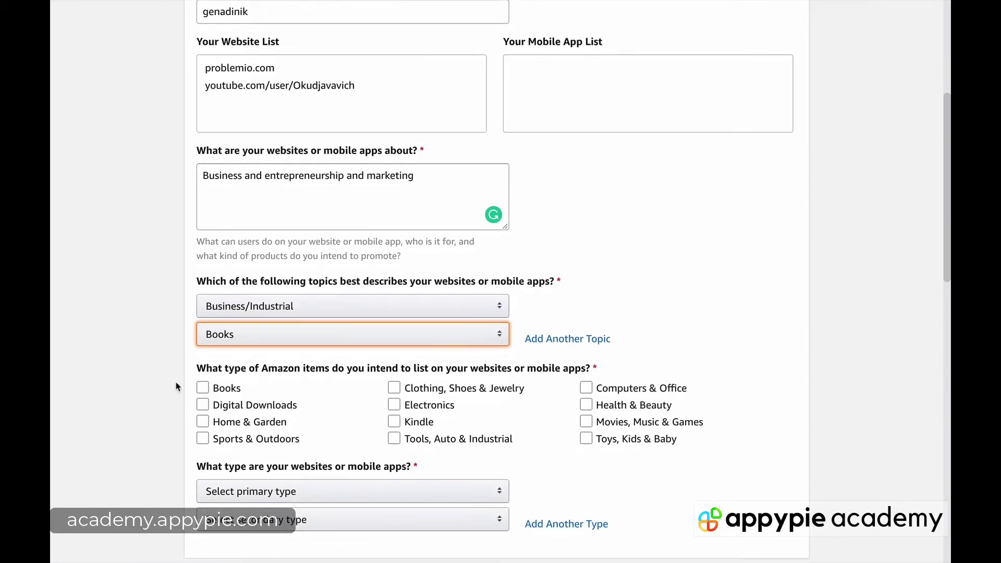
left_click(203, 387)
left_click(444, 391)
left_click(444, 391)
Set the primary website type to Content or Niche Website.
scroll(432, 354, "down", 3)
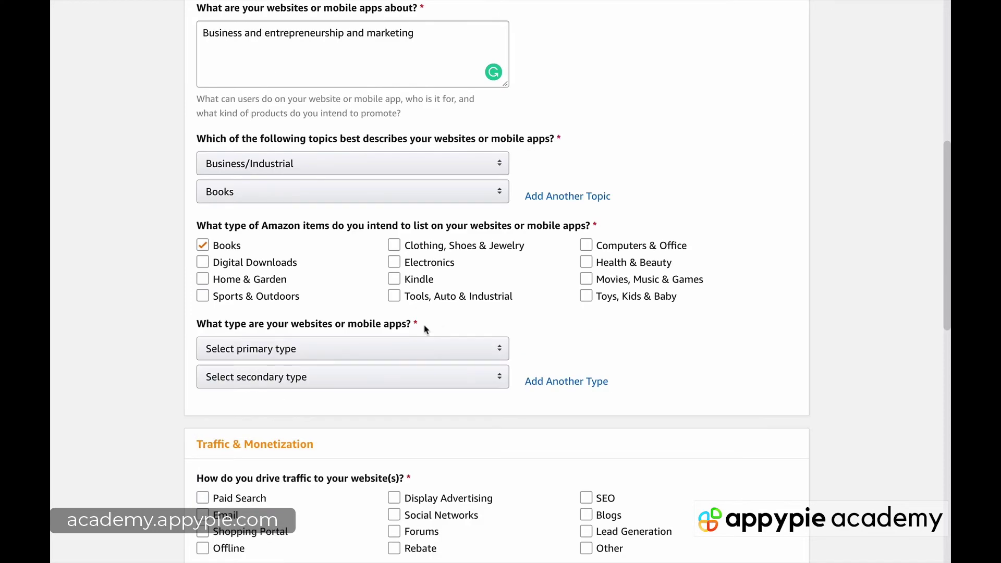
left_click(396, 348)
left_click(354, 349)
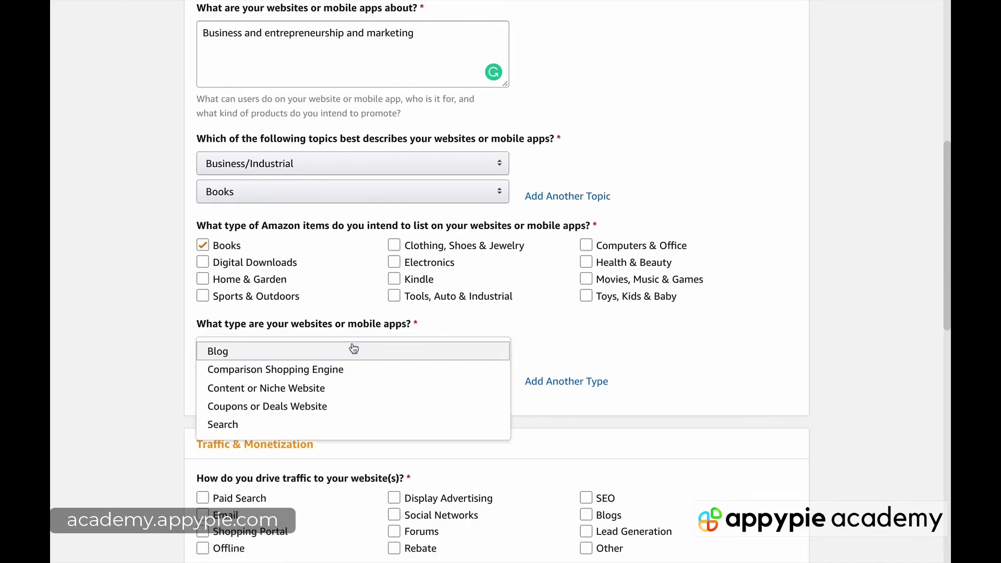
left_click(296, 386)
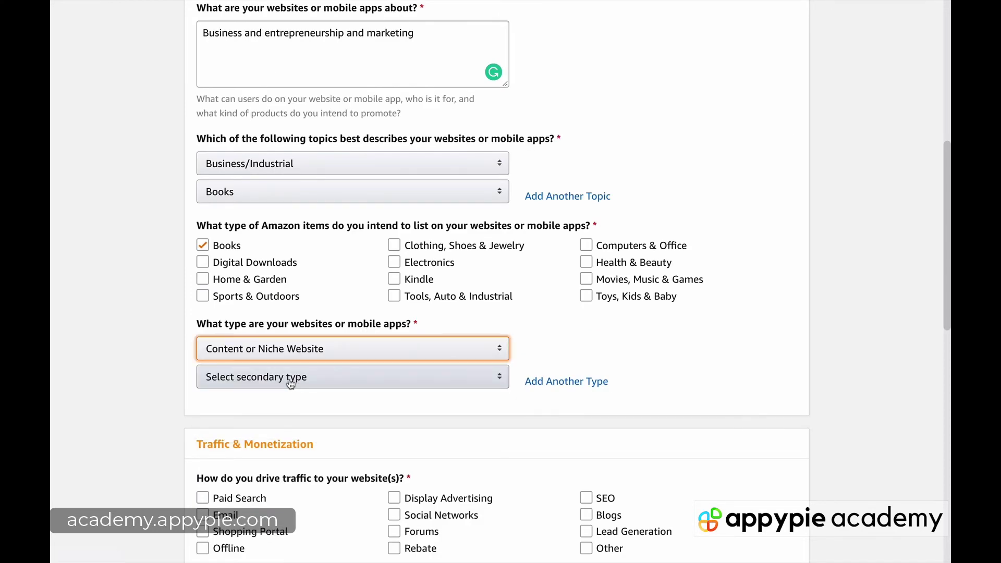
Set the secondary website type to Blog and choose SEO as the only way of driving traffic.
left_click(292, 384)
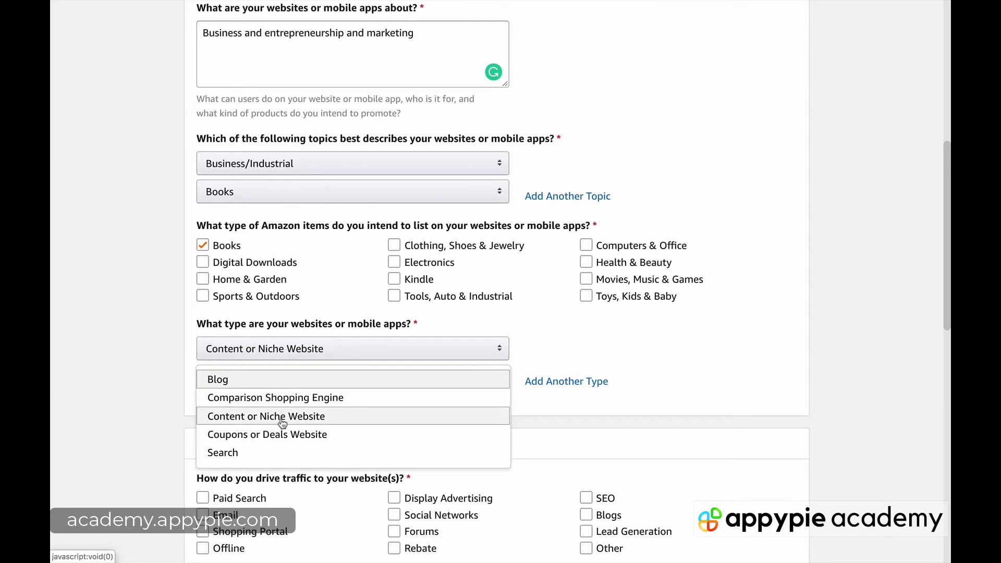
left_click(236, 380)
scroll(192, 464, "down", 3)
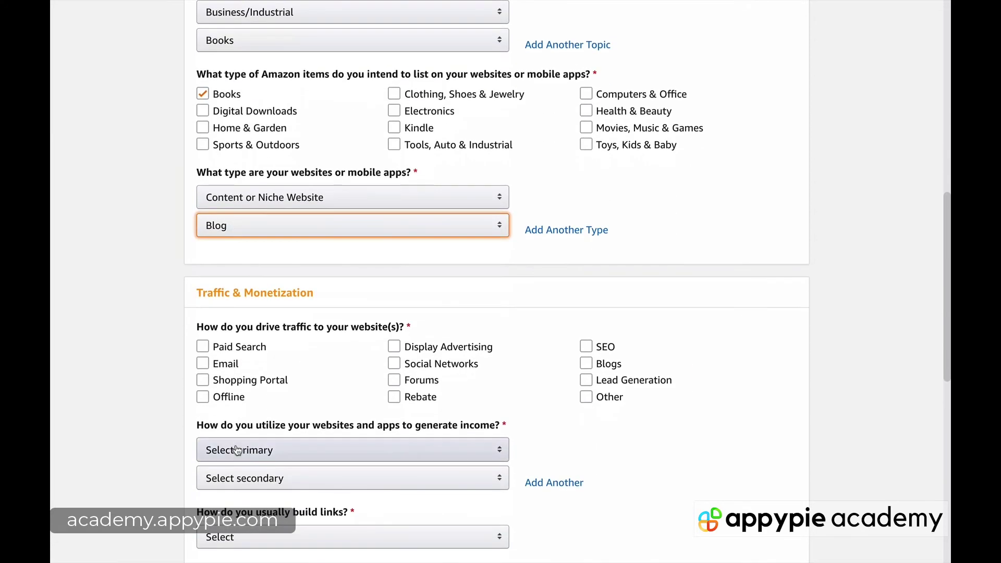
left_click(248, 379)
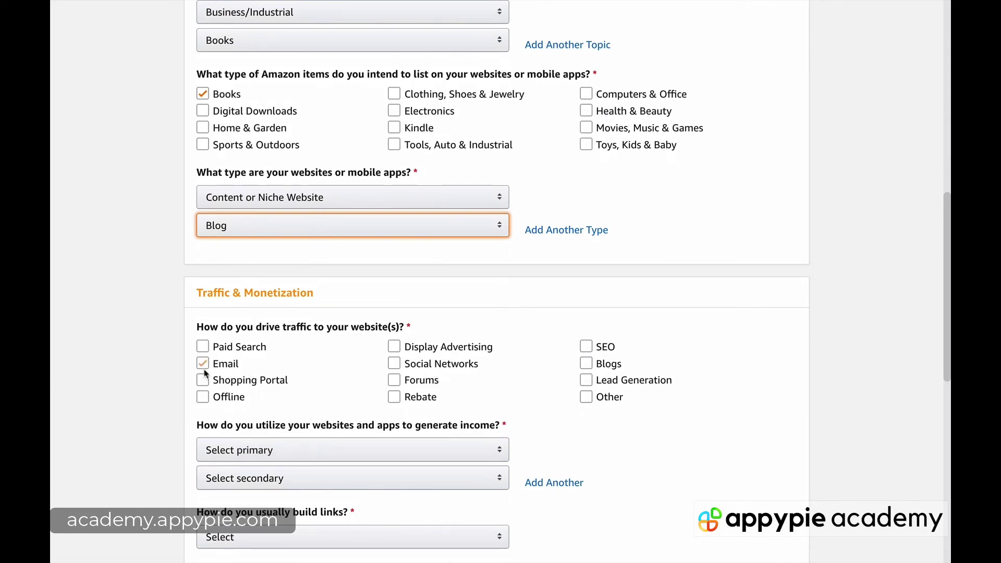
left_click(401, 392)
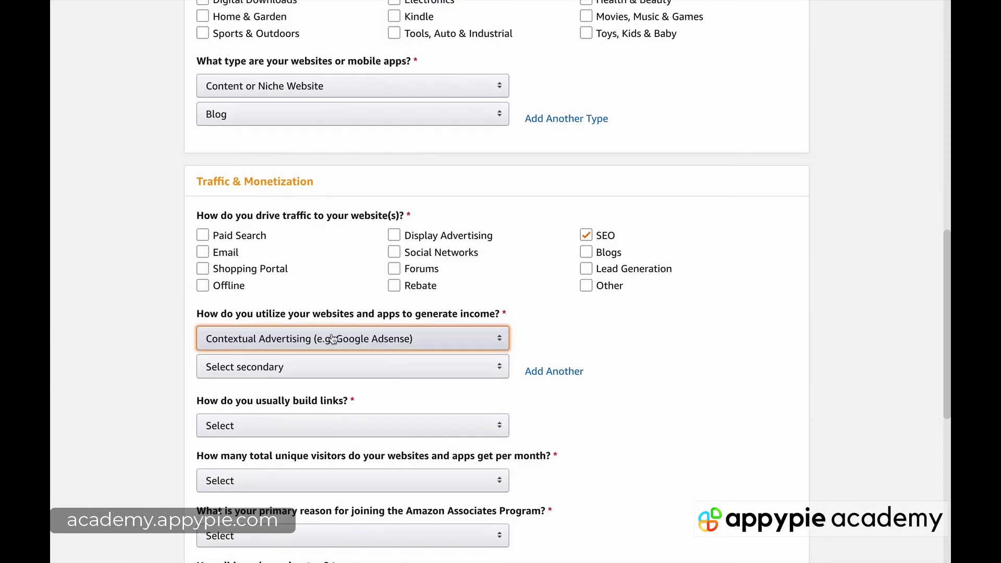
Set the primary income method to E-commerce/Online Retail and the secondary one to Commission Junction.
left_click(332, 339)
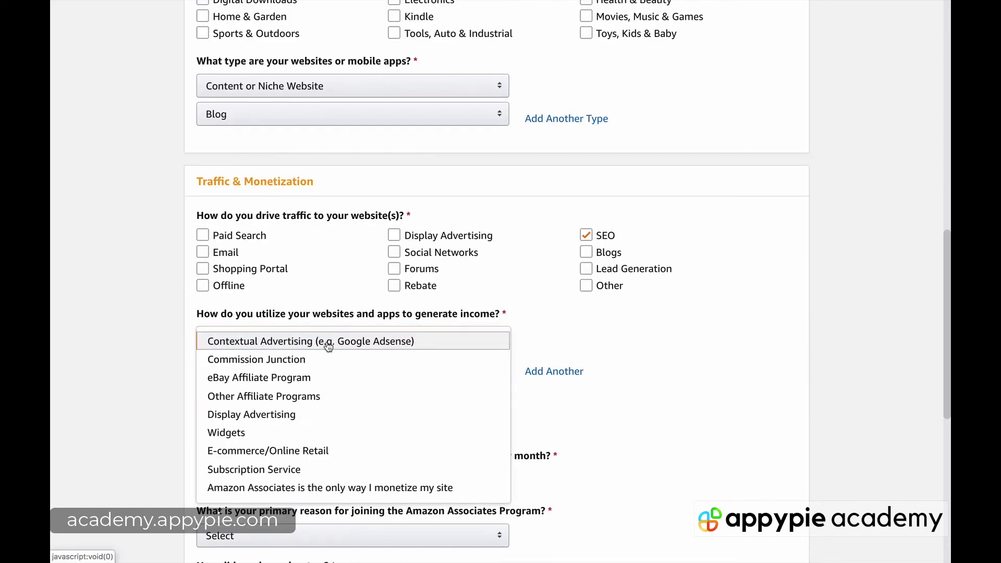
left_click(298, 449)
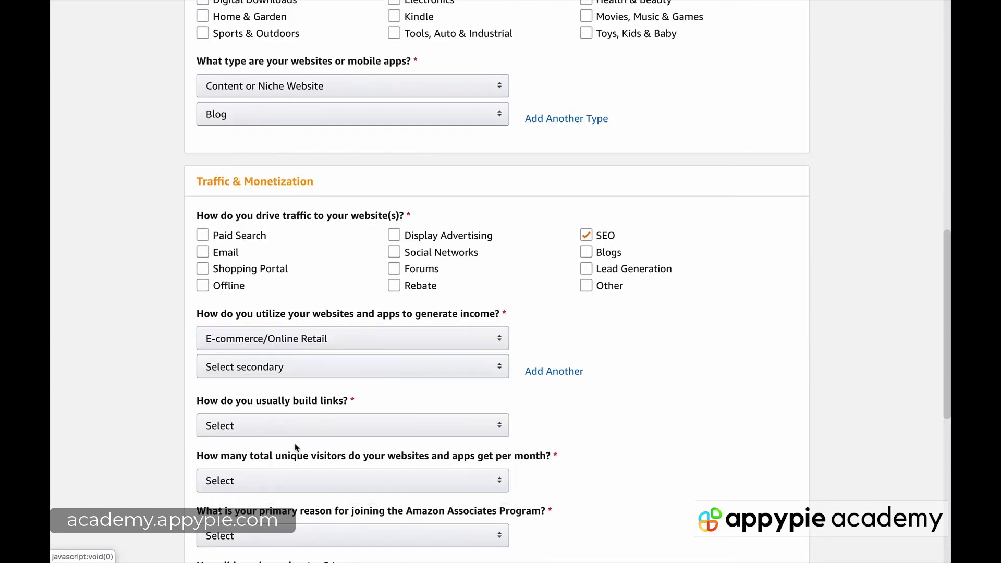
left_click(270, 363)
left_click(257, 388)
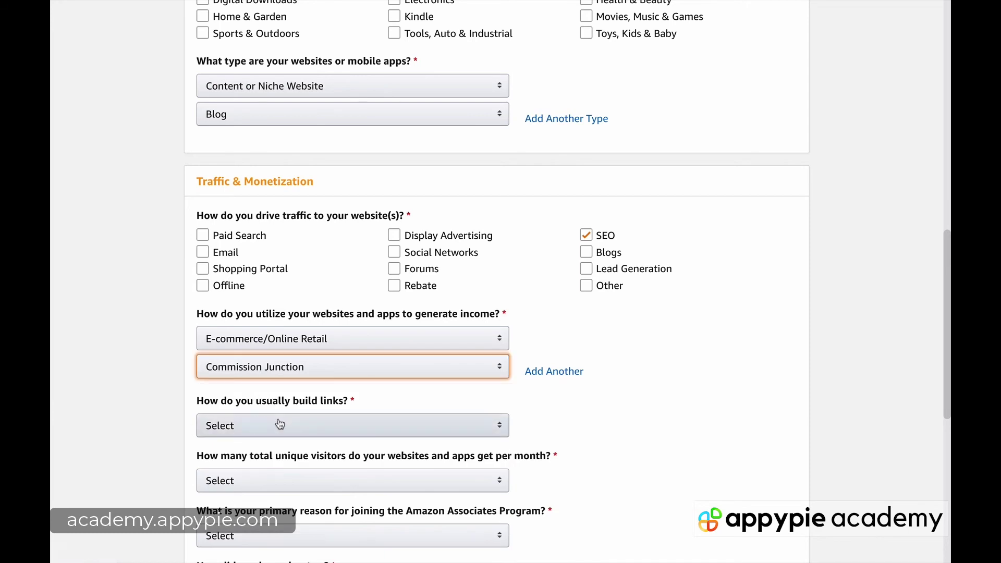
Set link building to HTML Editor, visitors to 5,001–50,000, reason to monetizing the site, source to the Amazon.com Website, fill in the captcha and submit the profile.
left_click(306, 425)
scroll(277, 382, "down", 1)
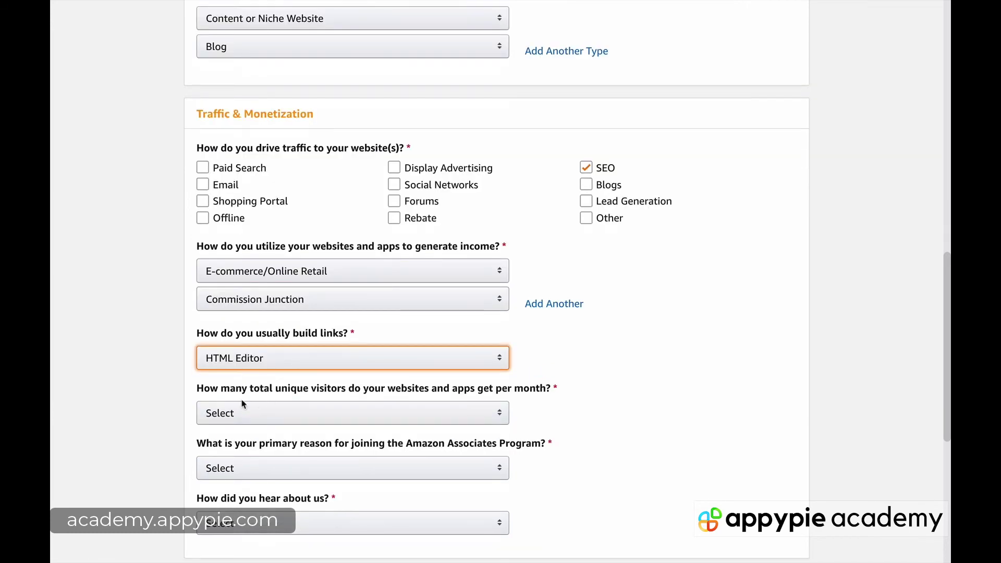
left_click(274, 413)
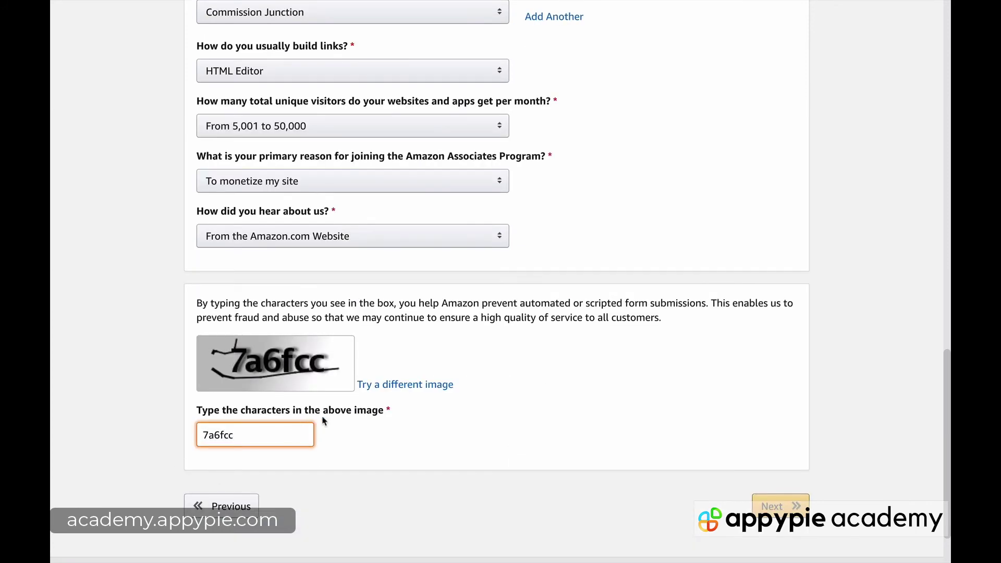
left_click(778, 496)
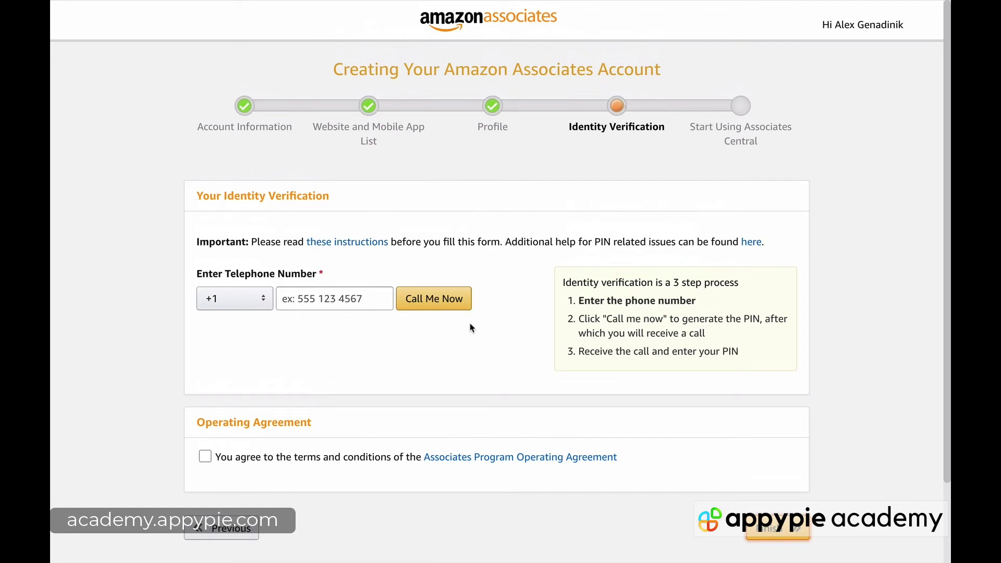
Complete the identity verification with the telephone number, agree to the Operating Agreement and finish the application.
left_click(350, 287)
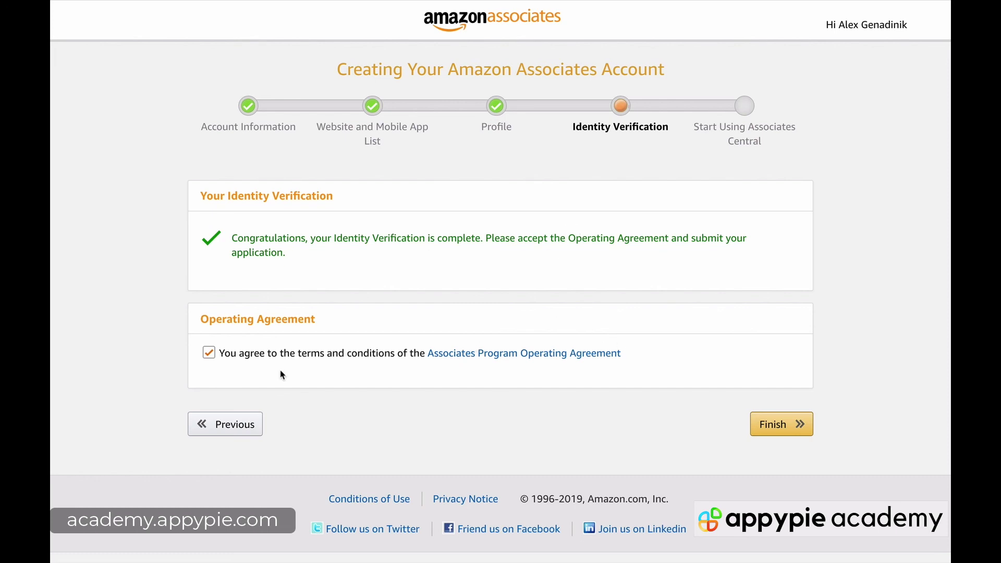
left_click(773, 428)
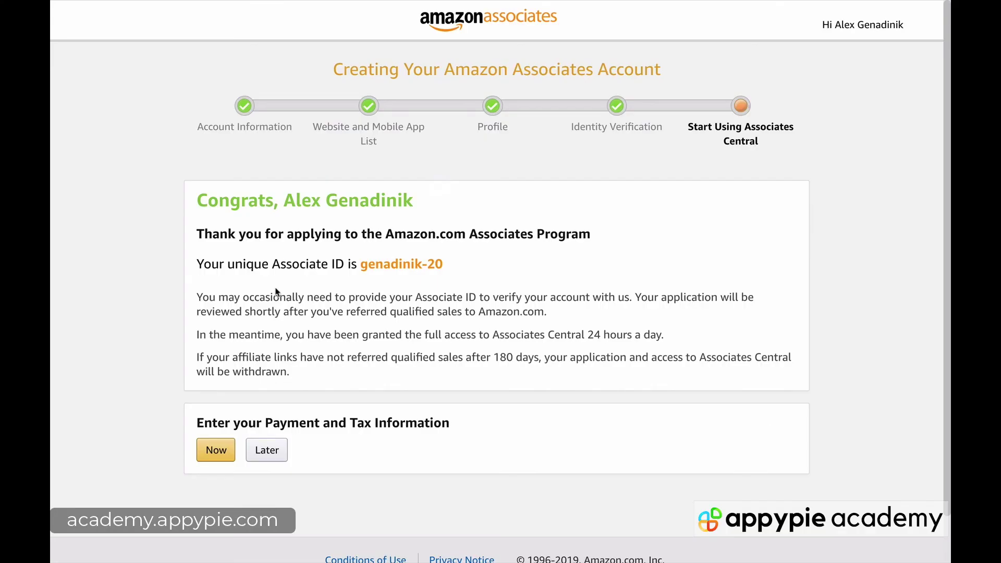
left_click_drag(225, 417, 437, 424)
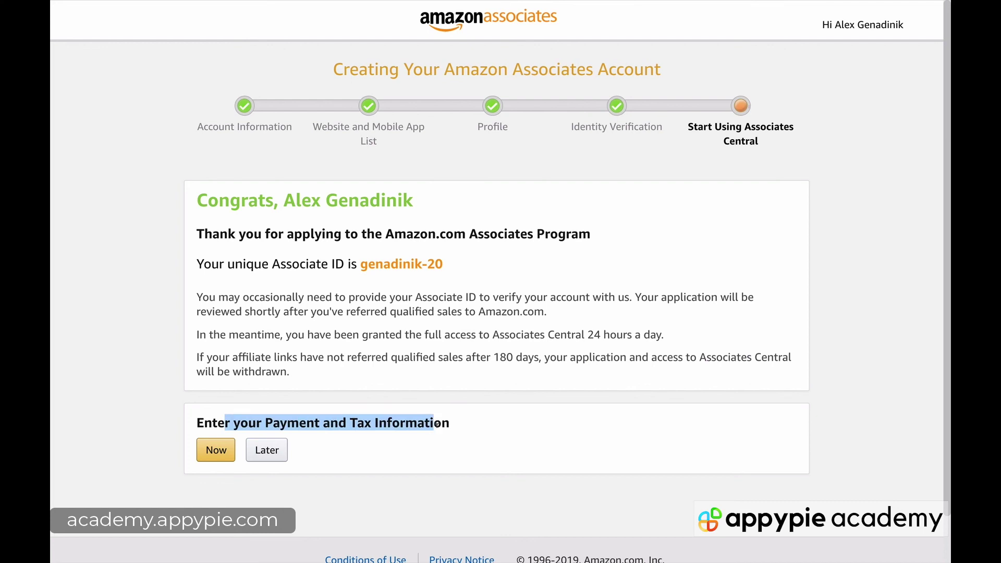